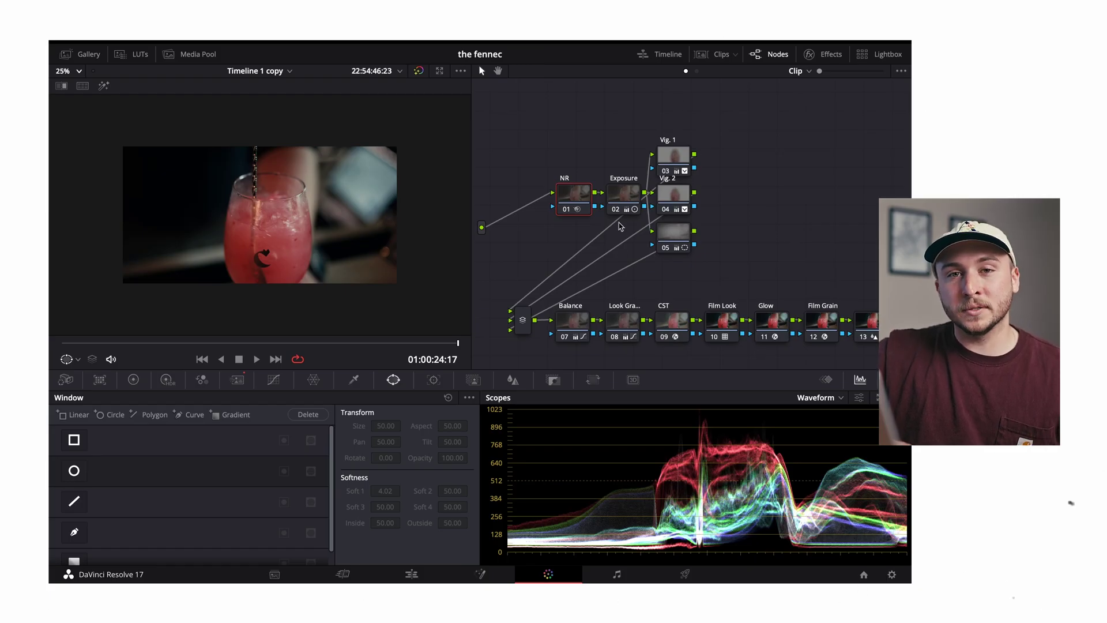
# Compare the ungraded clip briefly, then insert an empty serial node before the NR node.
pyautogui.hotkey('shift', 'd')
pyautogui.hotkey('shift', 'd')
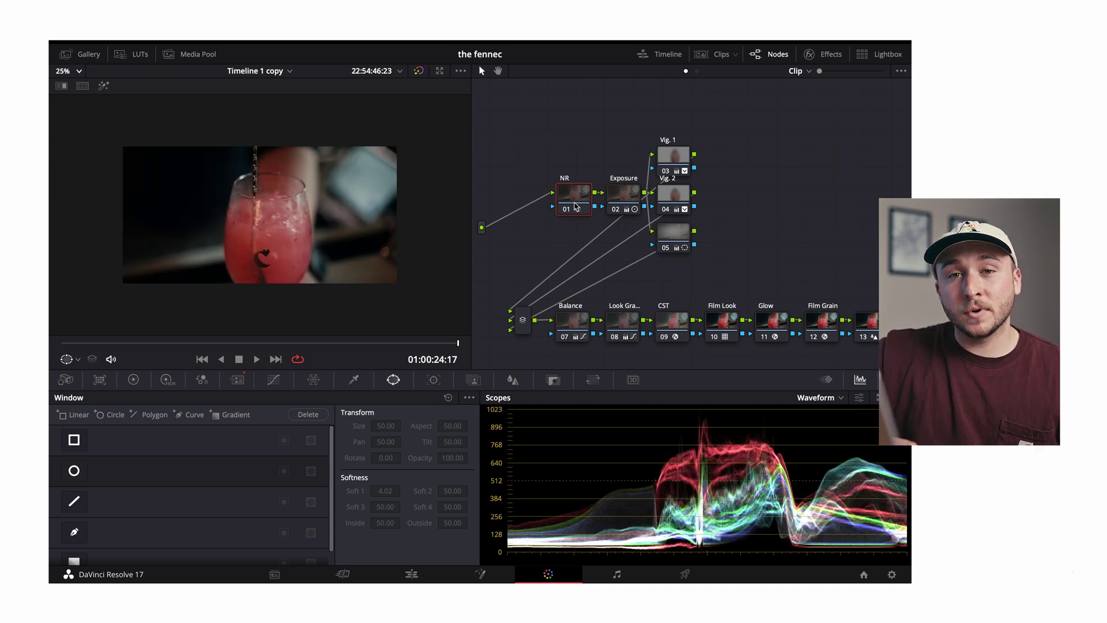
pyautogui.rightClick(575, 206)
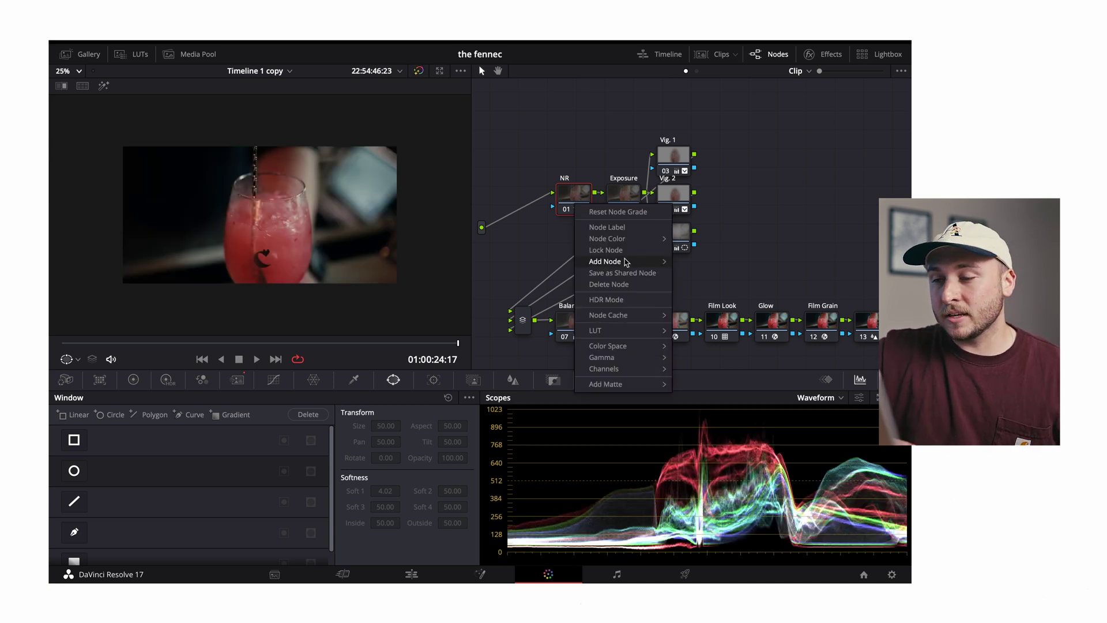
pyautogui.moveTo(624, 261)
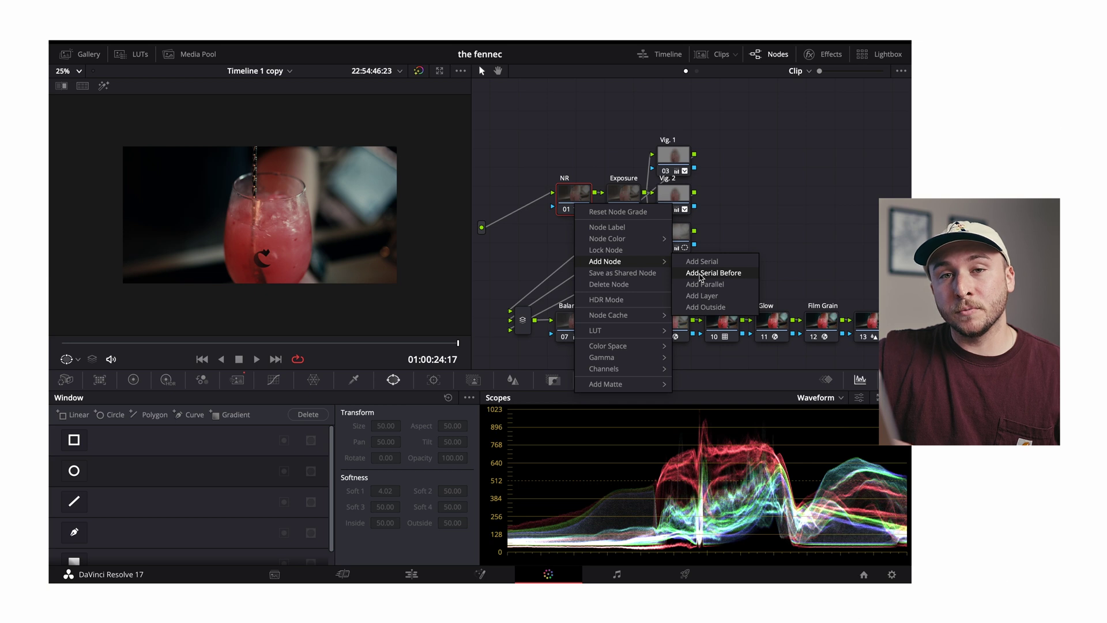
pyautogui.click(700, 274)
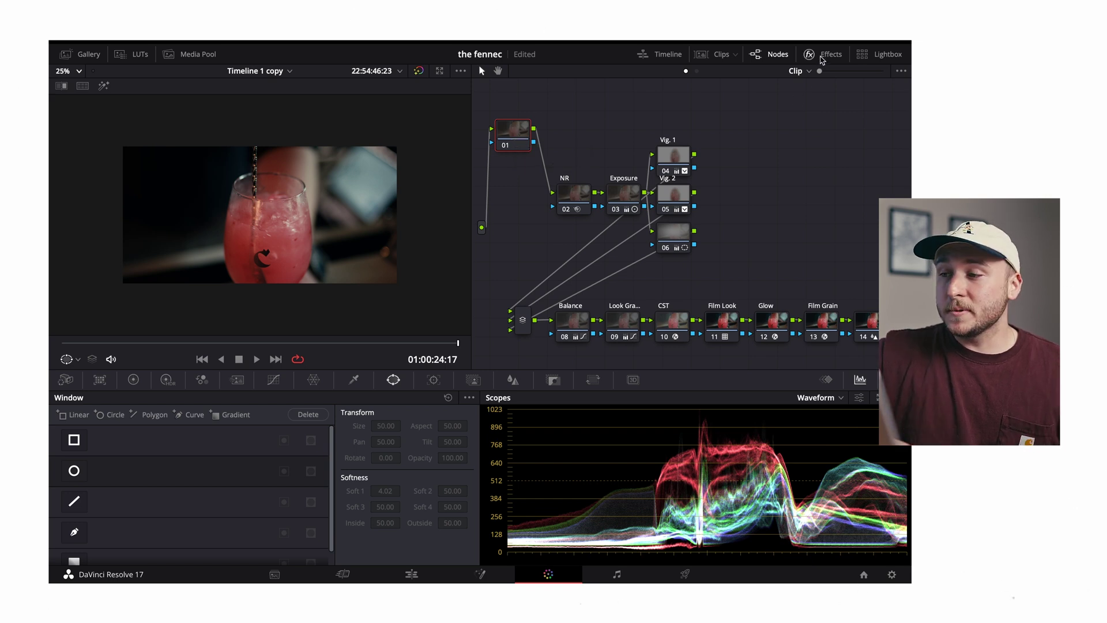
pyautogui.click(822, 55)
# Search 'defli', drop Deflicker onto node 01 and set it to Advanced Controls.
pyautogui.click(767, 93)
pyautogui.write('defli')
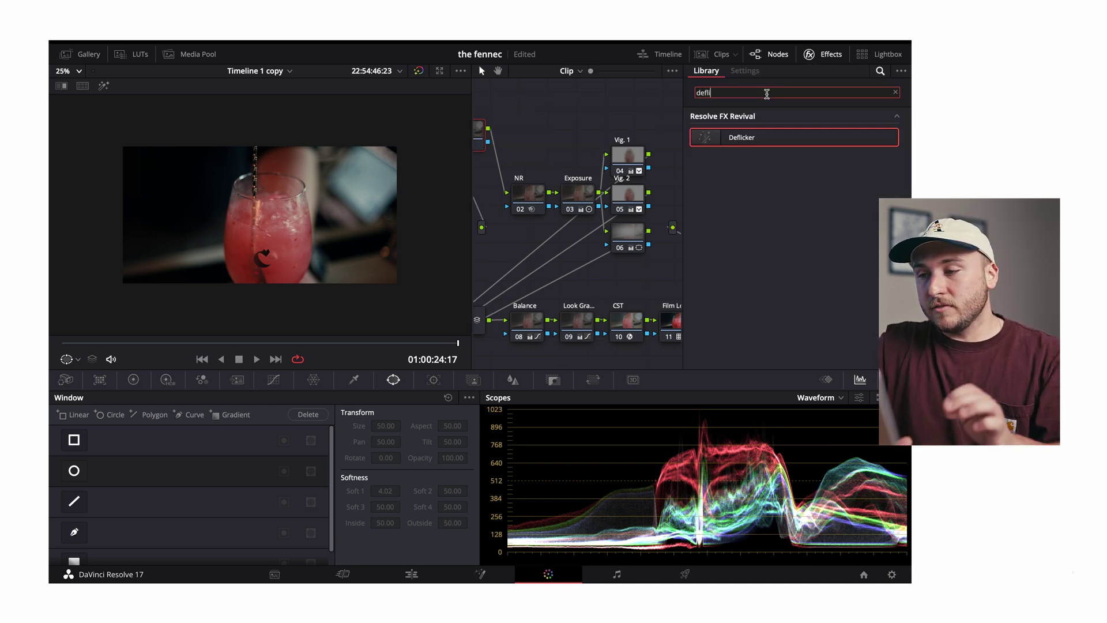
pyautogui.moveTo(741, 139); pyautogui.dragTo(480, 139)
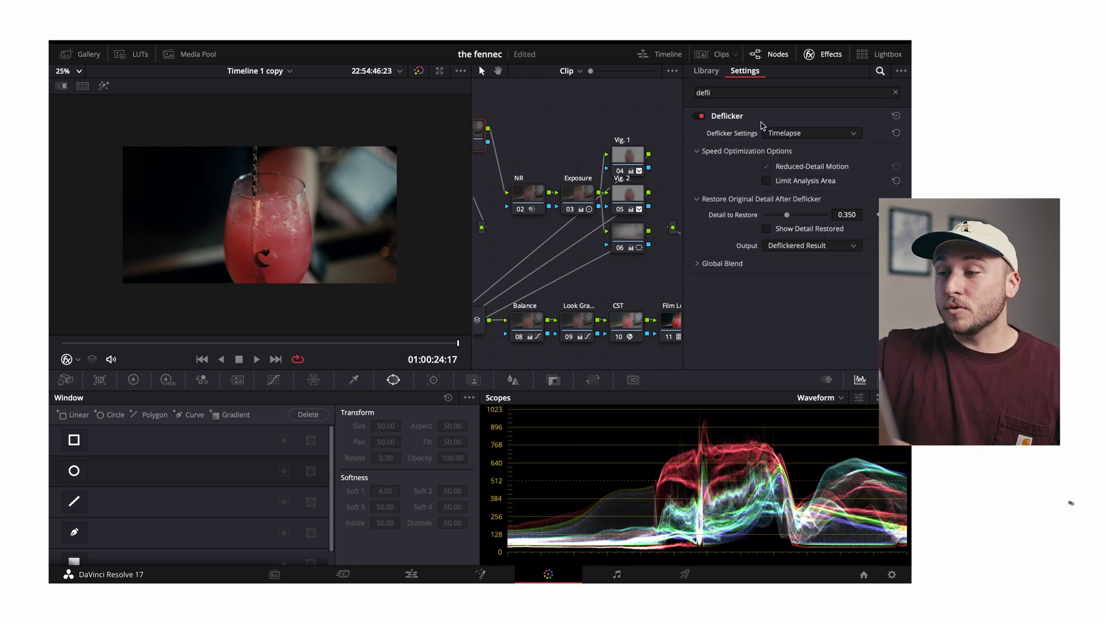
pyautogui.click(805, 134)
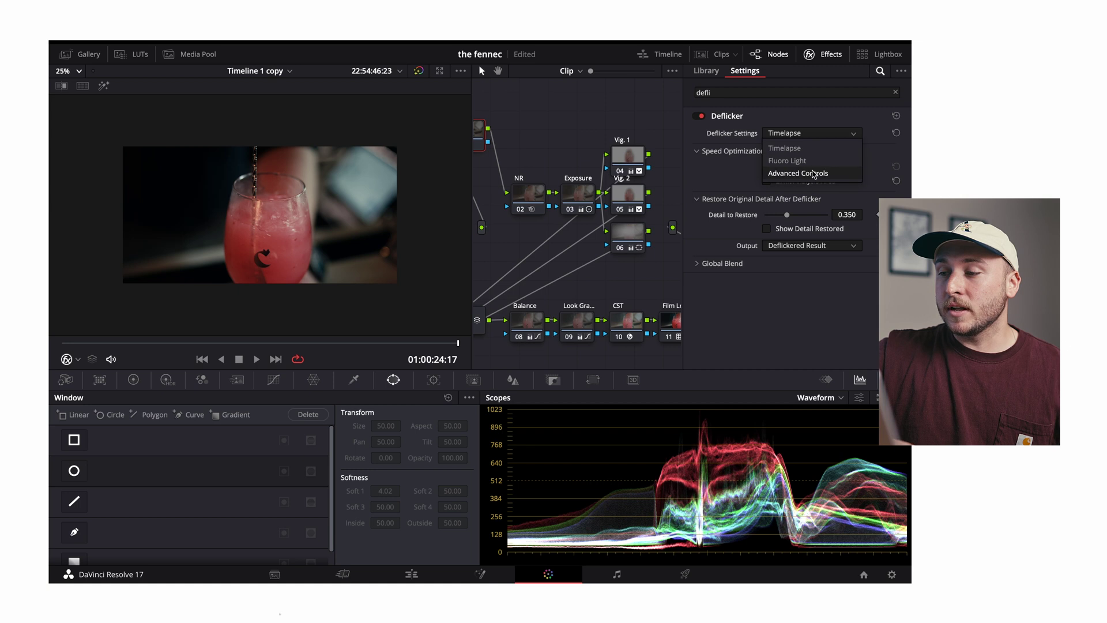
pyautogui.click(813, 174)
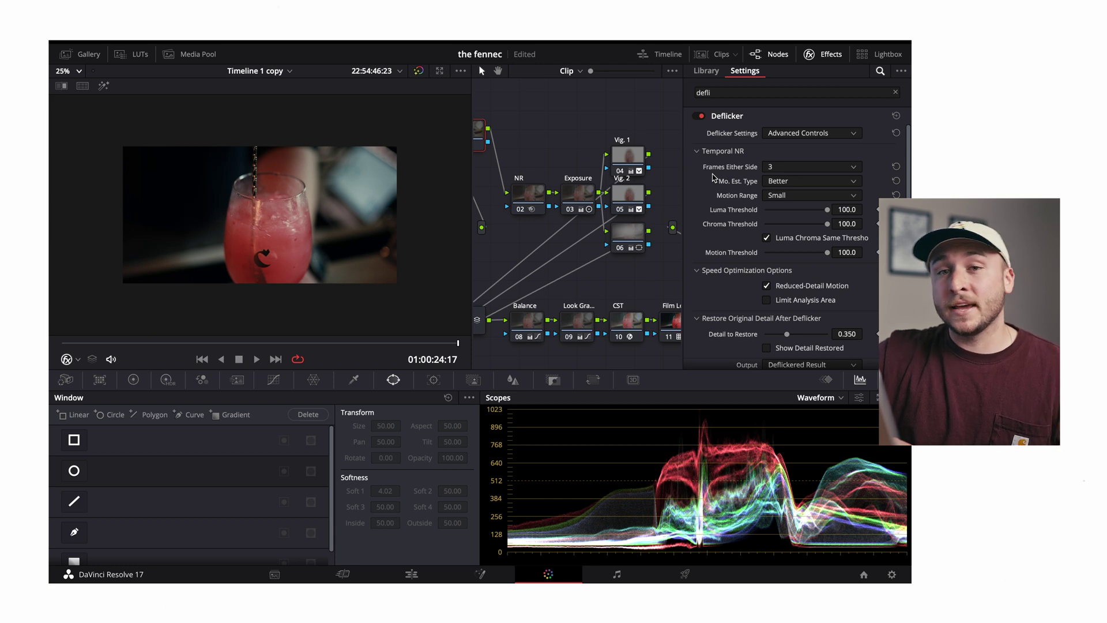
# Set Deflicker's Frames Either Side to 5 and enable Luma Chroma Same Threshold.
pyautogui.click(788, 168)
pyautogui.click(768, 176)
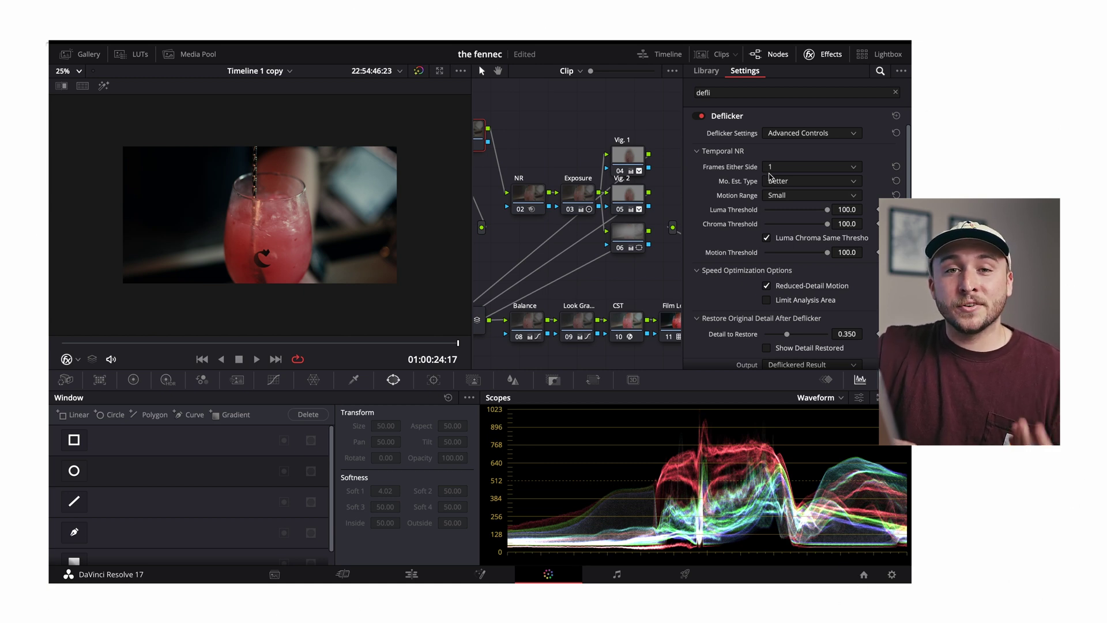
pyautogui.click(771, 170)
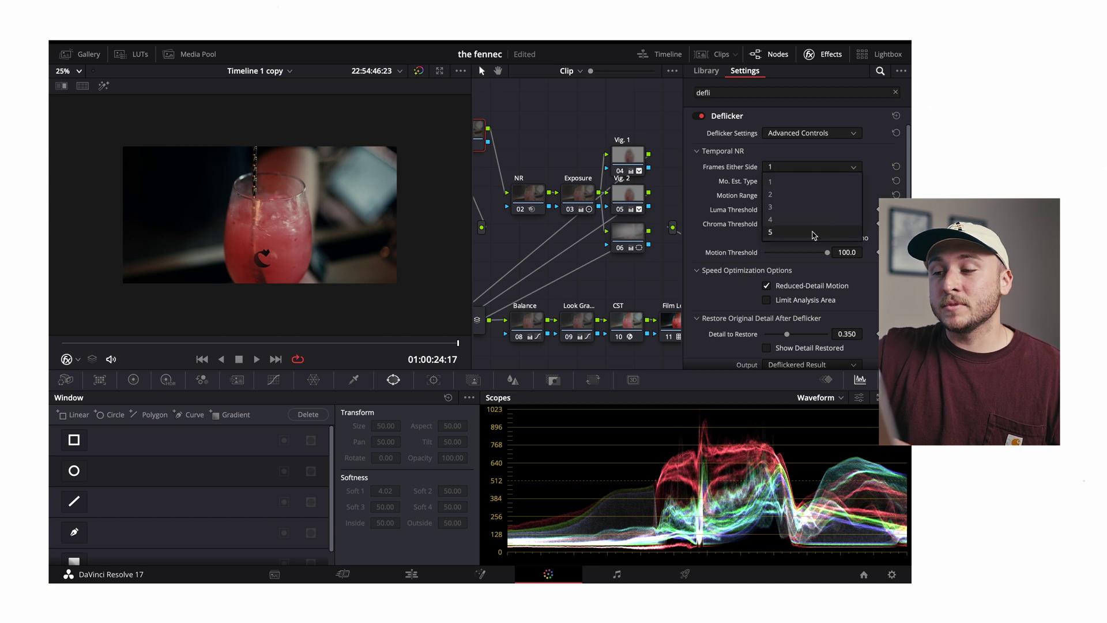
pyautogui.click(812, 238)
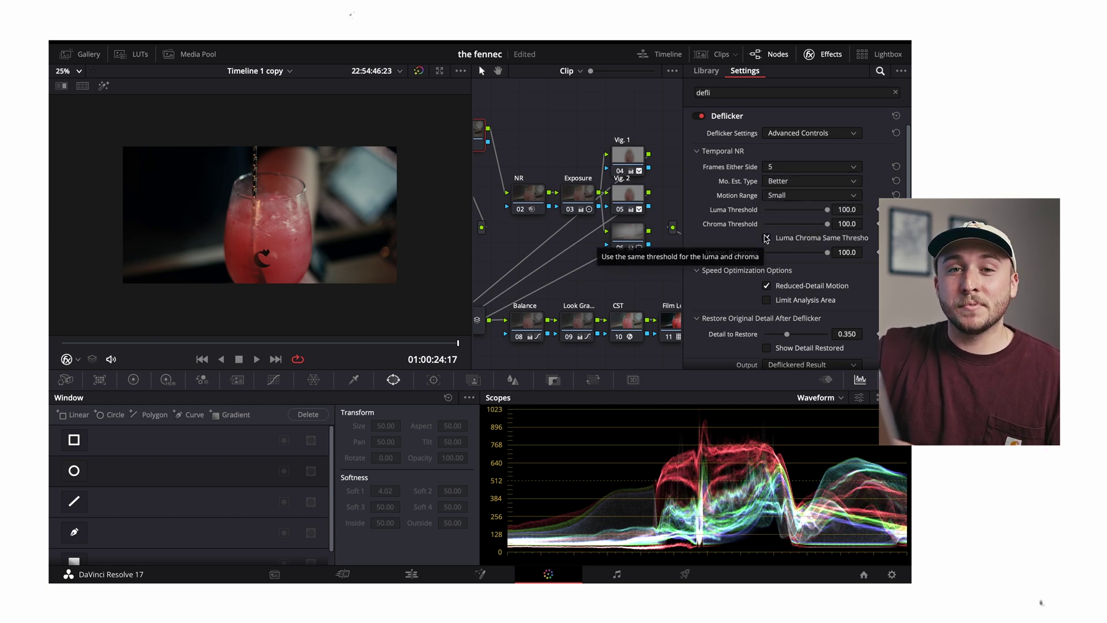
pyautogui.click(766, 238)
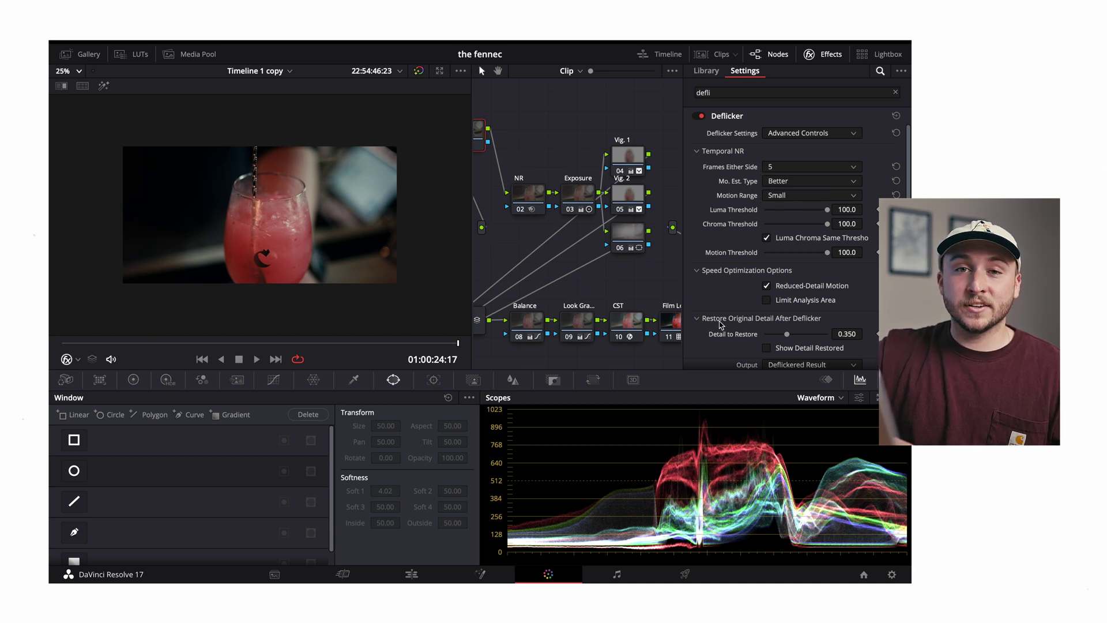
pyautogui.scroll(-1, 720, 325)
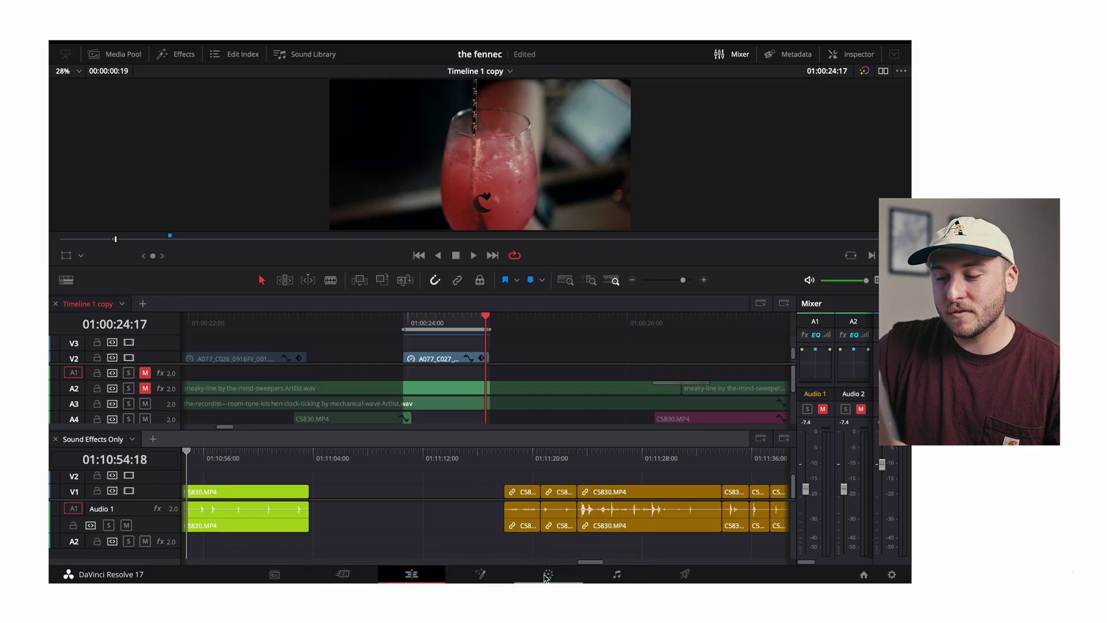
# Back on the Color page, apply Deflicker to node 02 and switch it to Advanced Controls.
pyautogui.click(548, 575)
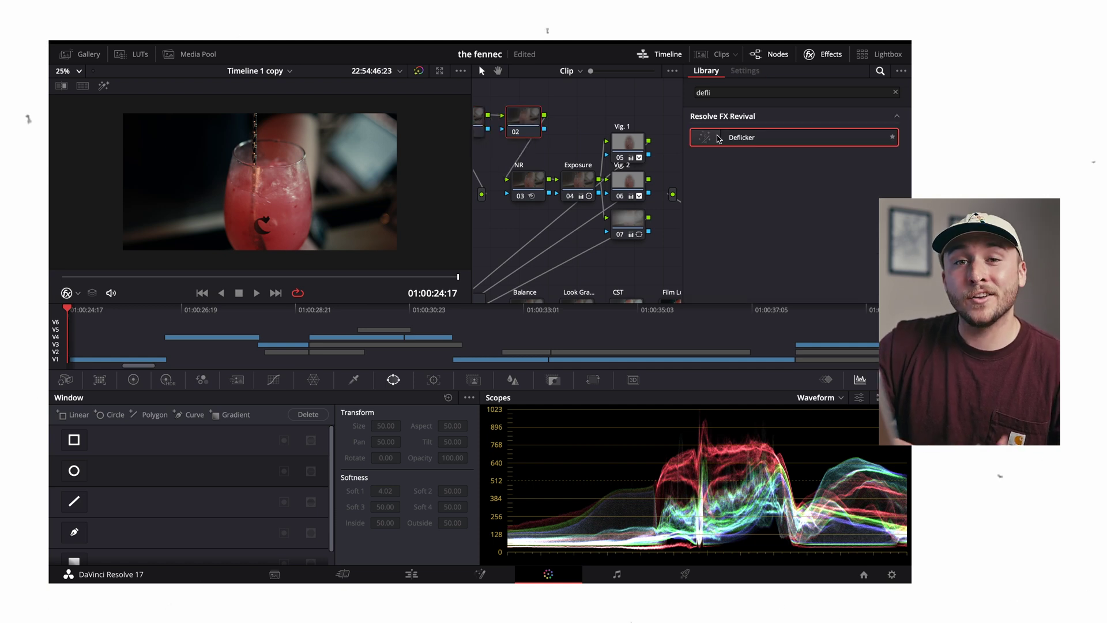
pyautogui.moveTo(718, 139); pyautogui.dragTo(522, 120)
pyautogui.click(811, 134)
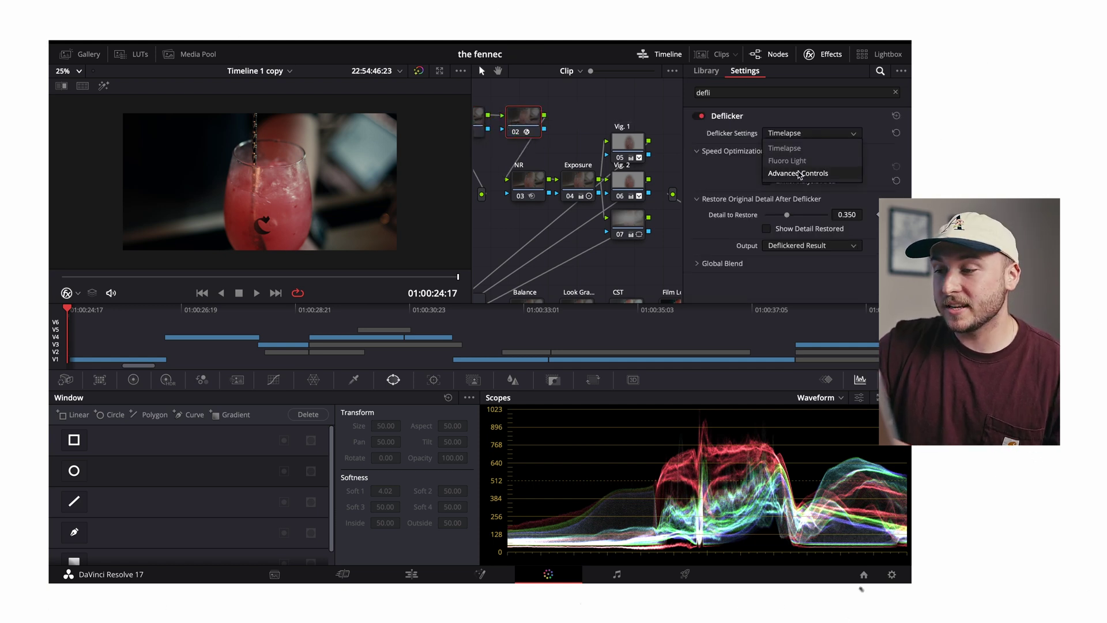
pyautogui.click(799, 173)
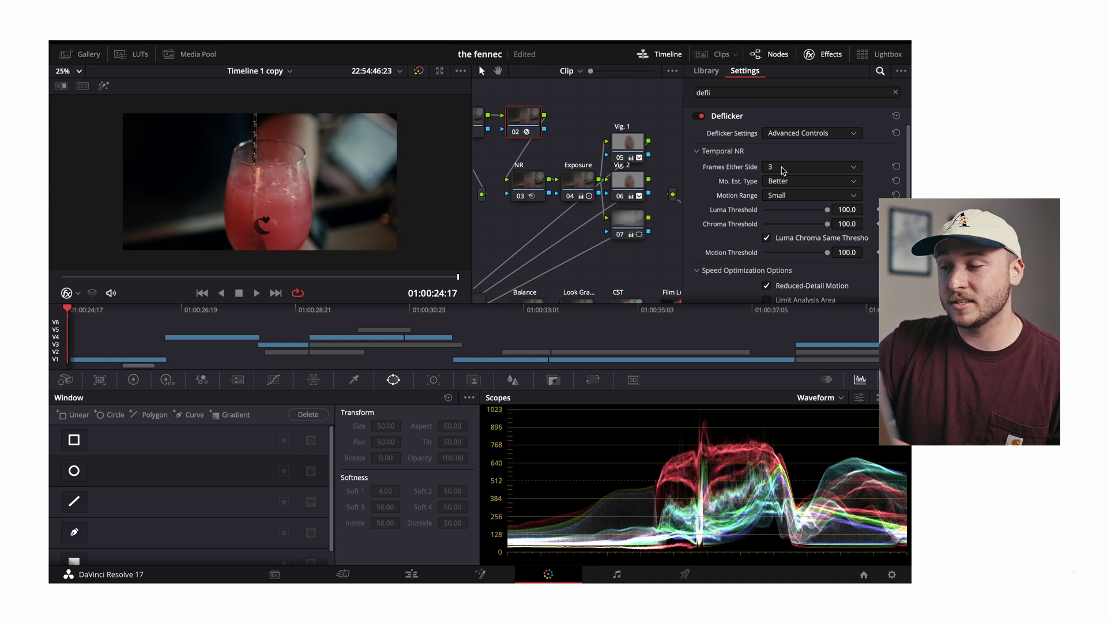
pyautogui.scroll(-2, 782, 170)
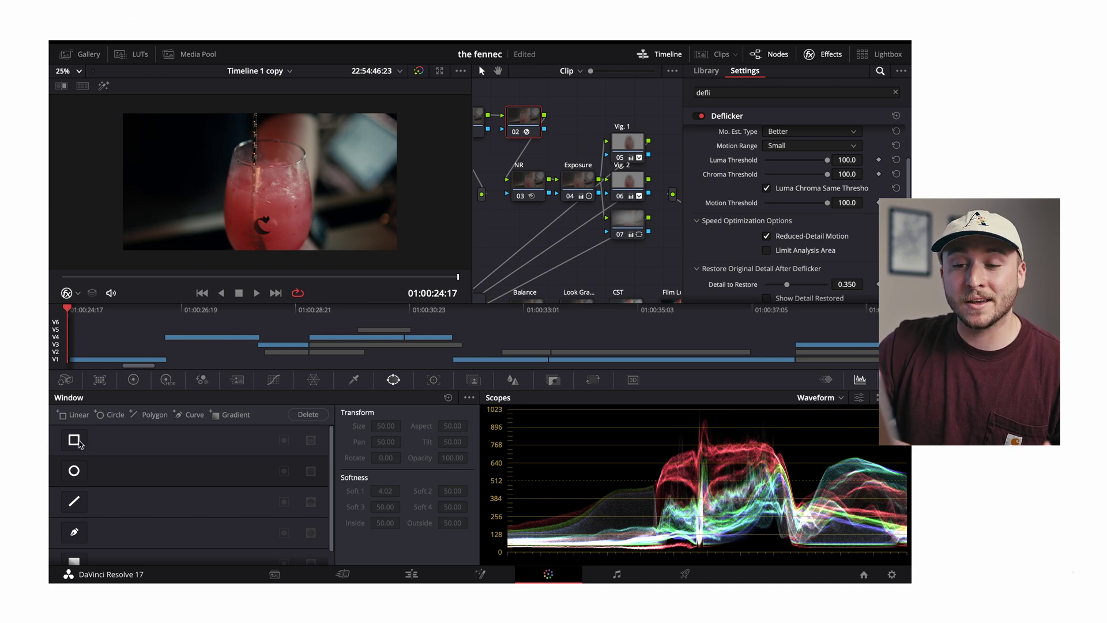
# Add a rectangular window to node 02, moved and rotated over the angled background screen.
pyautogui.click(74, 440)
pyautogui.moveTo(239, 199); pyautogui.dragTo(340, 158)
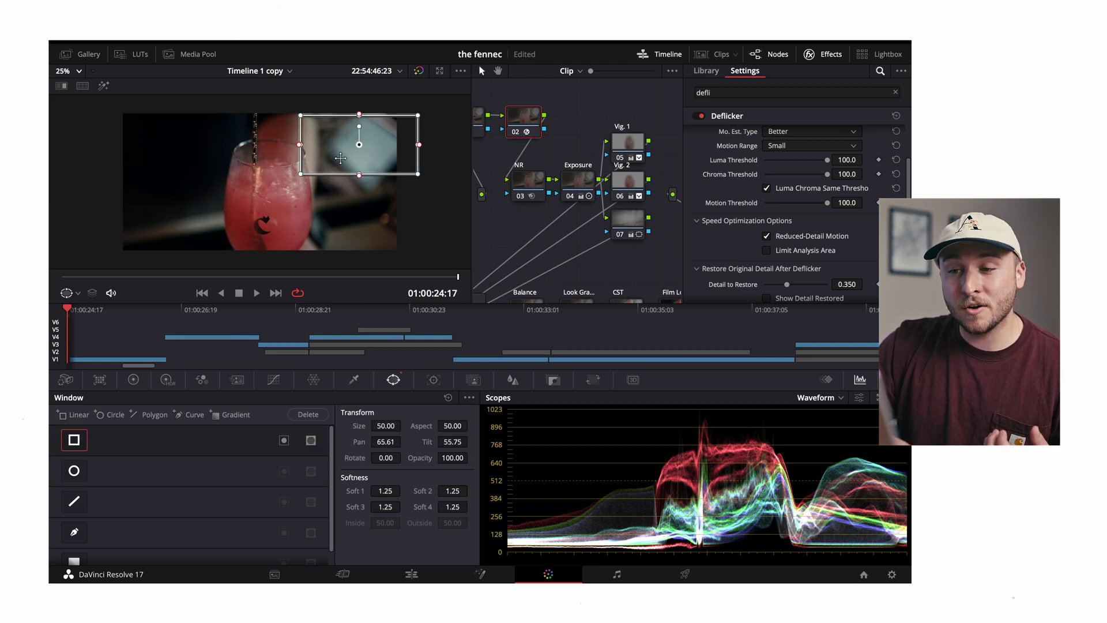
pyautogui.moveTo(419, 179); pyautogui.dragTo(479, 64)
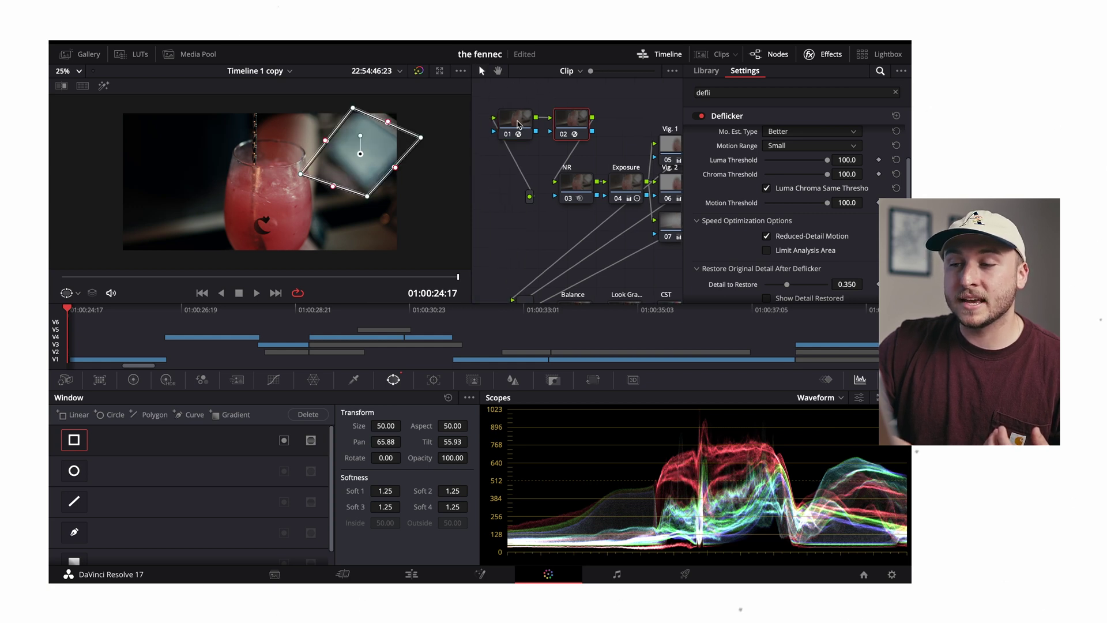
# Label node 01 'overall deflicker' and node 02 'targeted'.
pyautogui.click(517, 124)
pyautogui.rightClick(518, 124)
pyautogui.click(528, 148)
pyautogui.write('o')
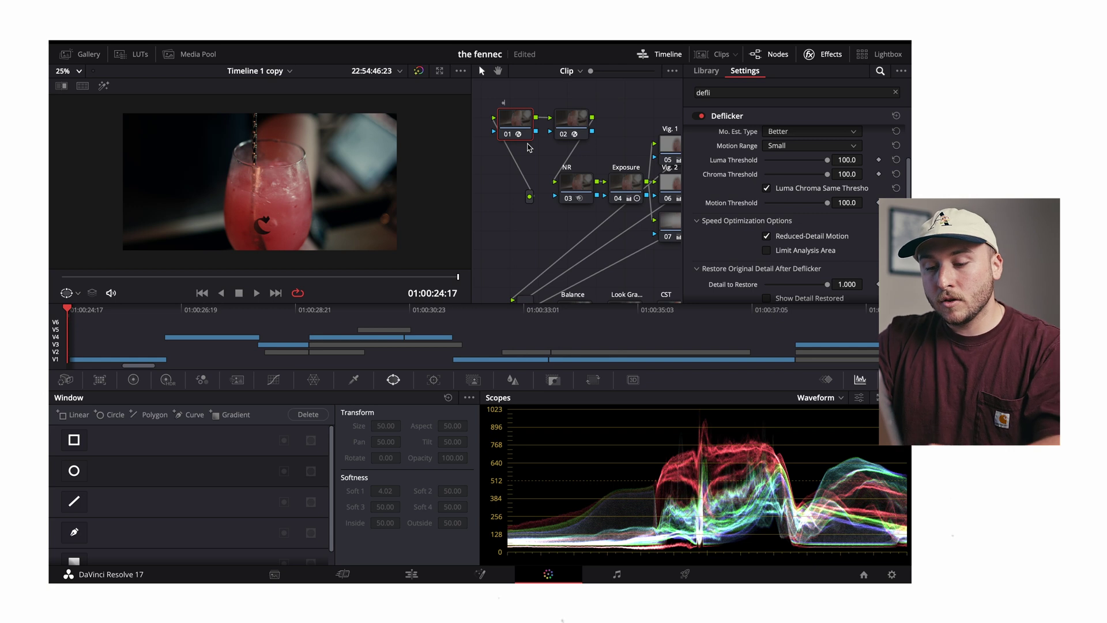
pyautogui.write('verall deflicker')
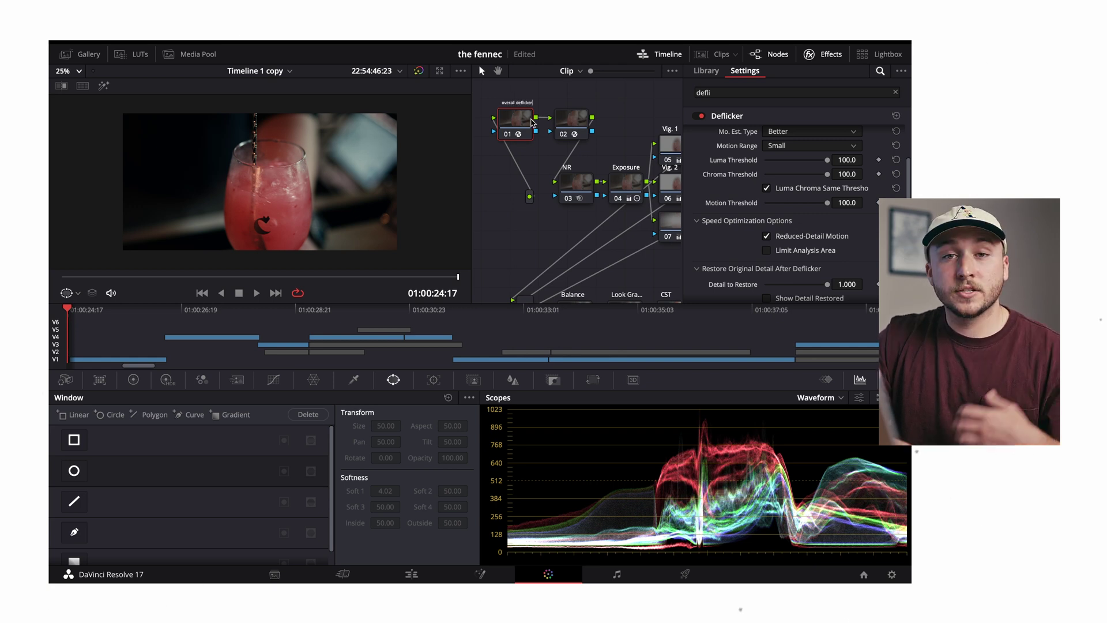
pyautogui.click(563, 124)
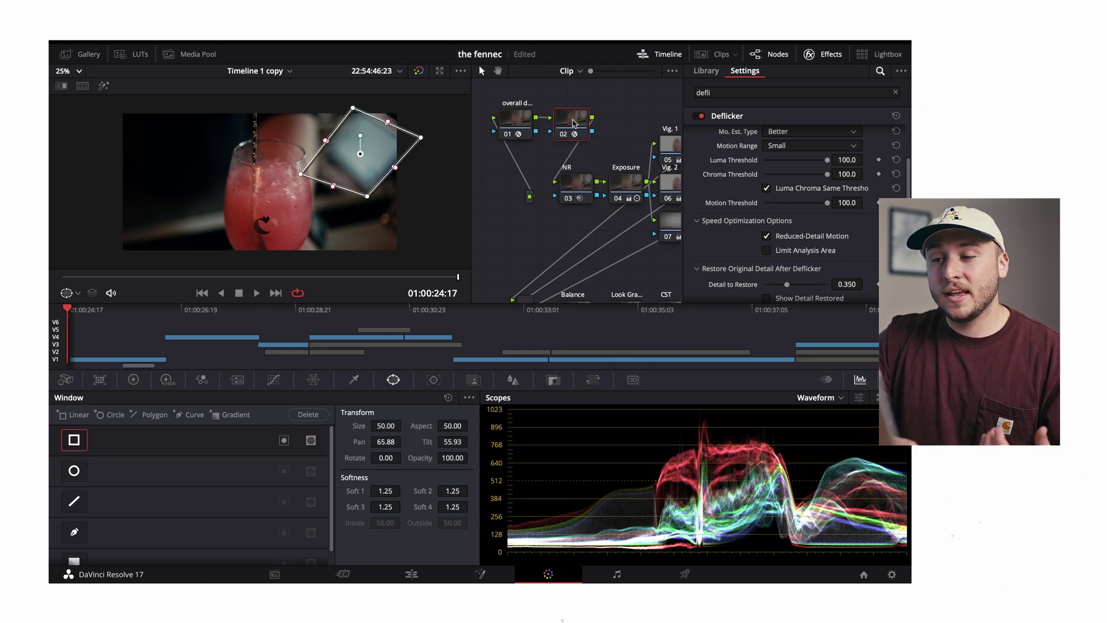
pyautogui.rightClick(574, 126)
pyautogui.press('Escape')
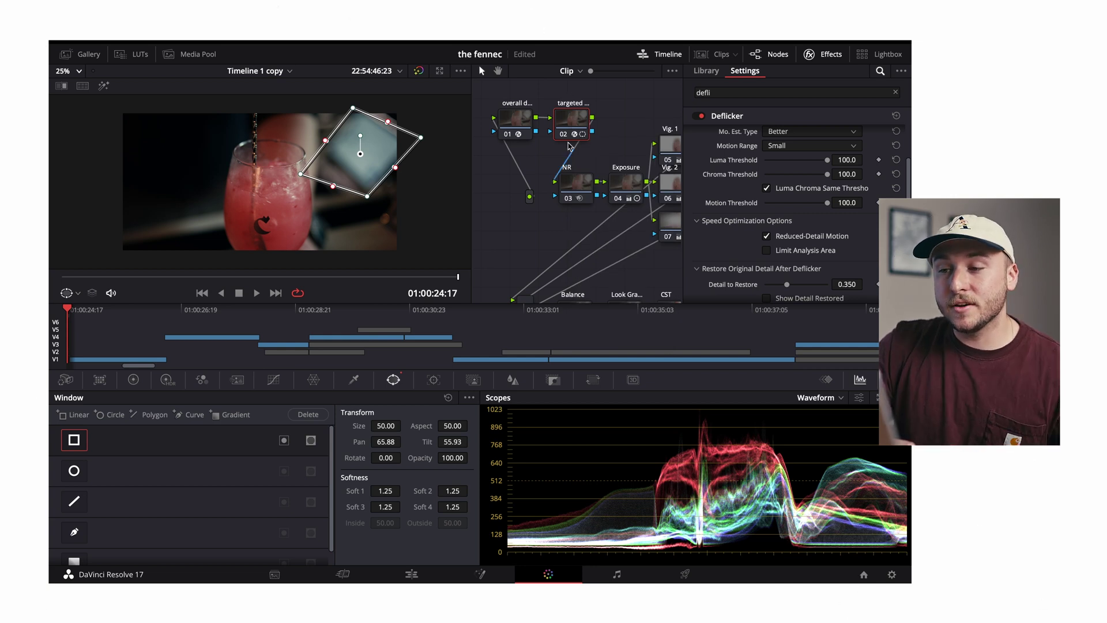
# Pull the window's left and right corners in to fit the screen.
pyautogui.moveTo(301, 173); pyautogui.dragTo(316, 154)
pyautogui.moveTo(420, 138); pyautogui.dragTo(414, 145)
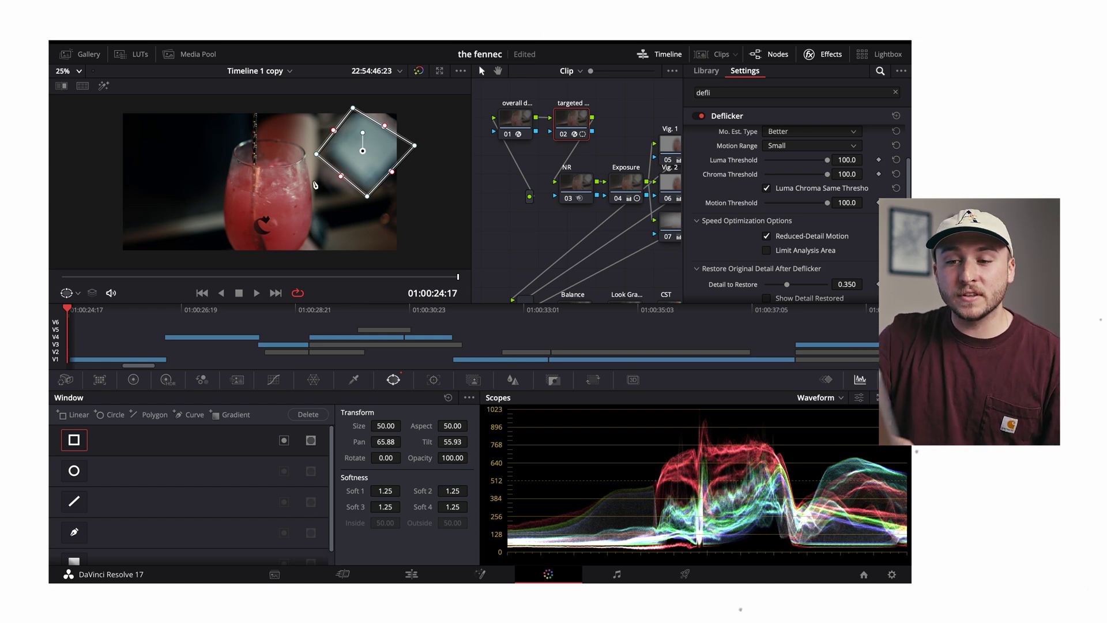
pyautogui.click(509, 120)
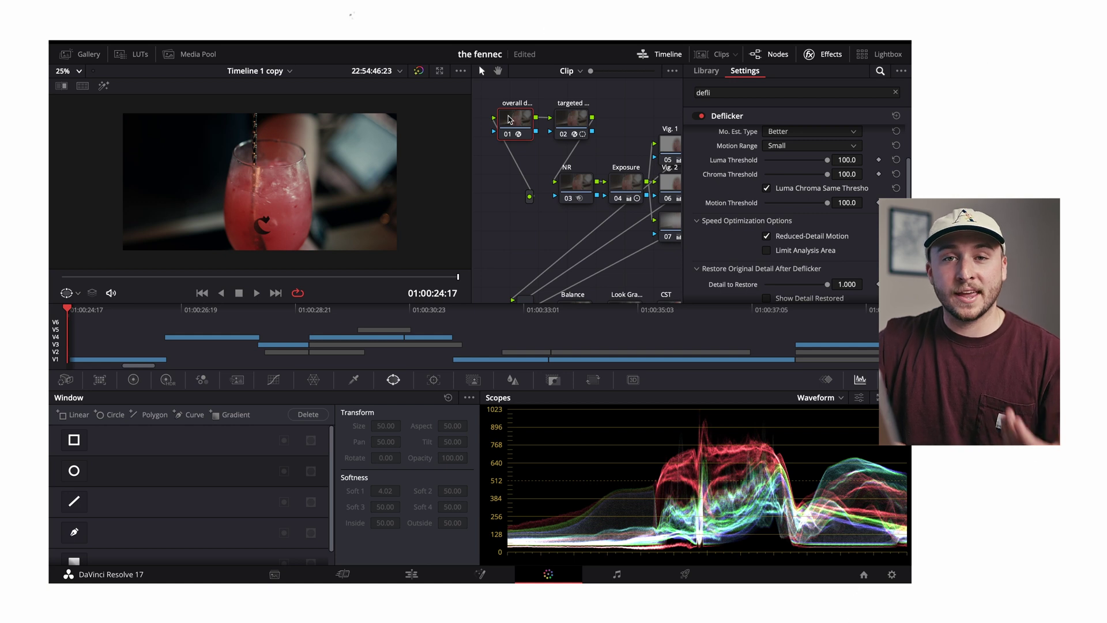
# Reselect the targeted node to bring back its box window.
pyautogui.click(577, 120)
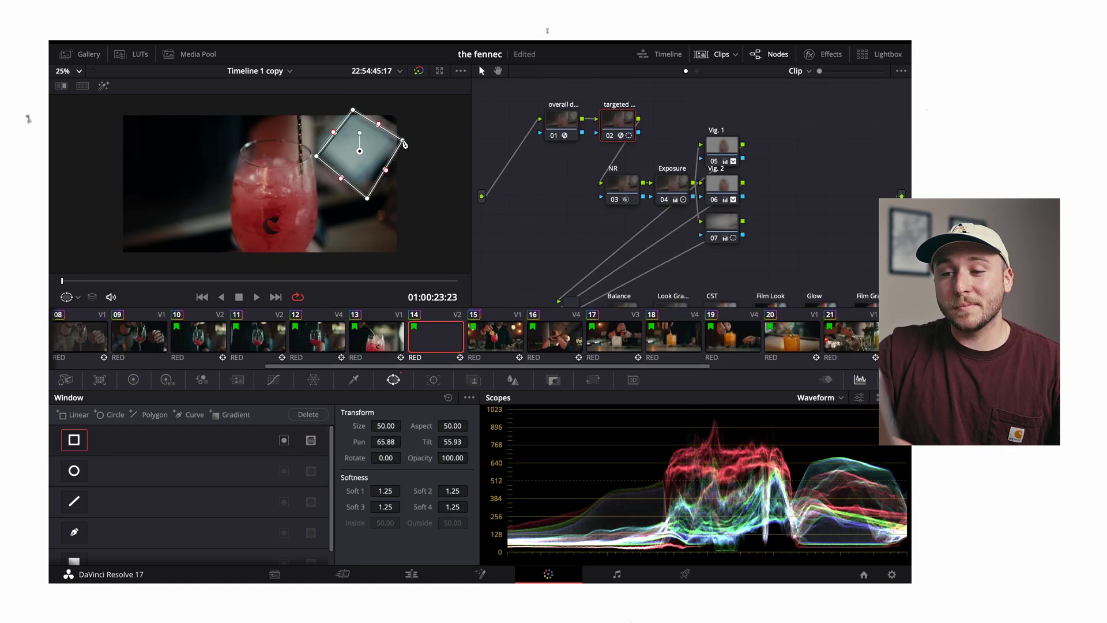
# Reshape the targeted window's corners tightly around the background screen.
pyautogui.moveTo(407, 145); pyautogui.dragTo(400, 144)
pyautogui.moveTo(363, 201); pyautogui.dragTo(360, 191)
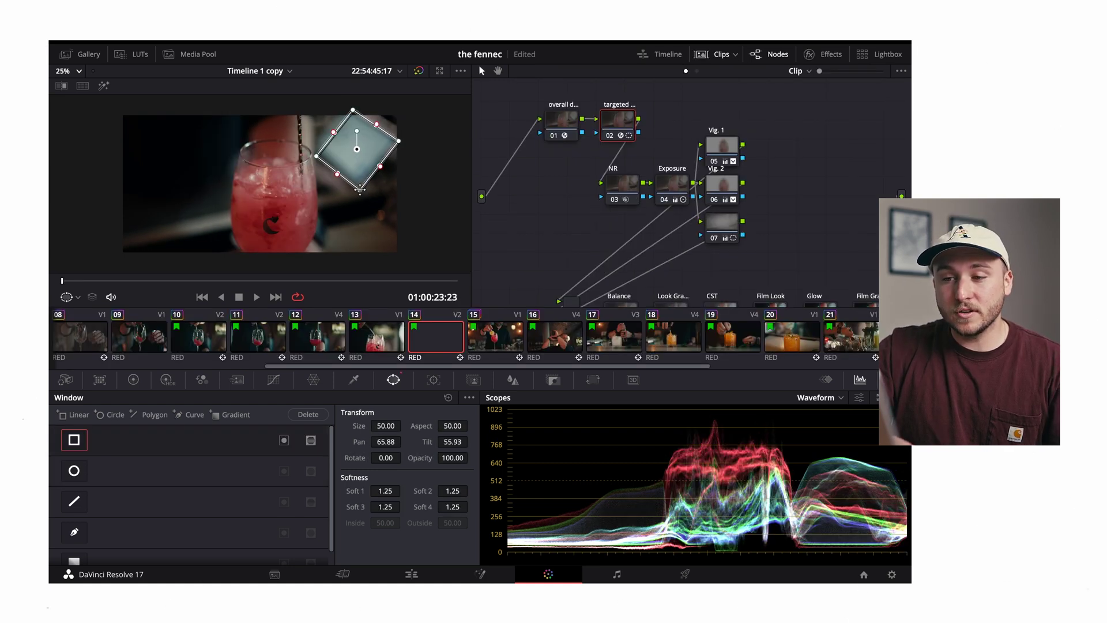
pyautogui.moveTo(353, 110); pyautogui.dragTo(348, 107)
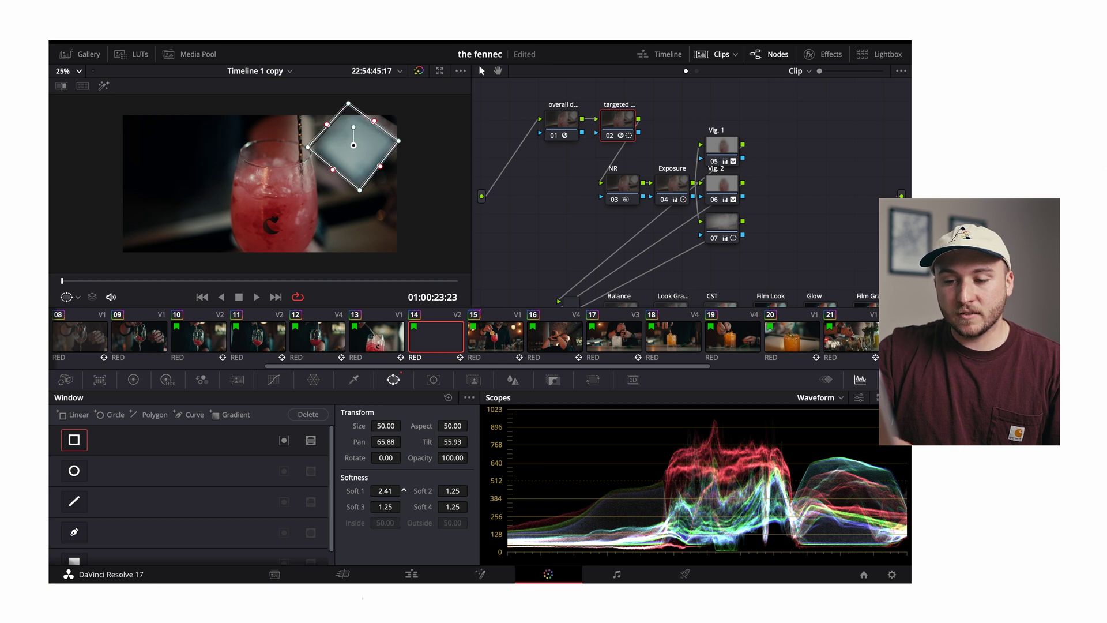
# Give the window softness 4.21 and size 52.84, nudging its left corner right.
pyautogui.moveTo(384, 506); pyautogui.dragTo(461, 490)
pyautogui.moveTo(386, 425); pyautogui.dragTo(404, 426)
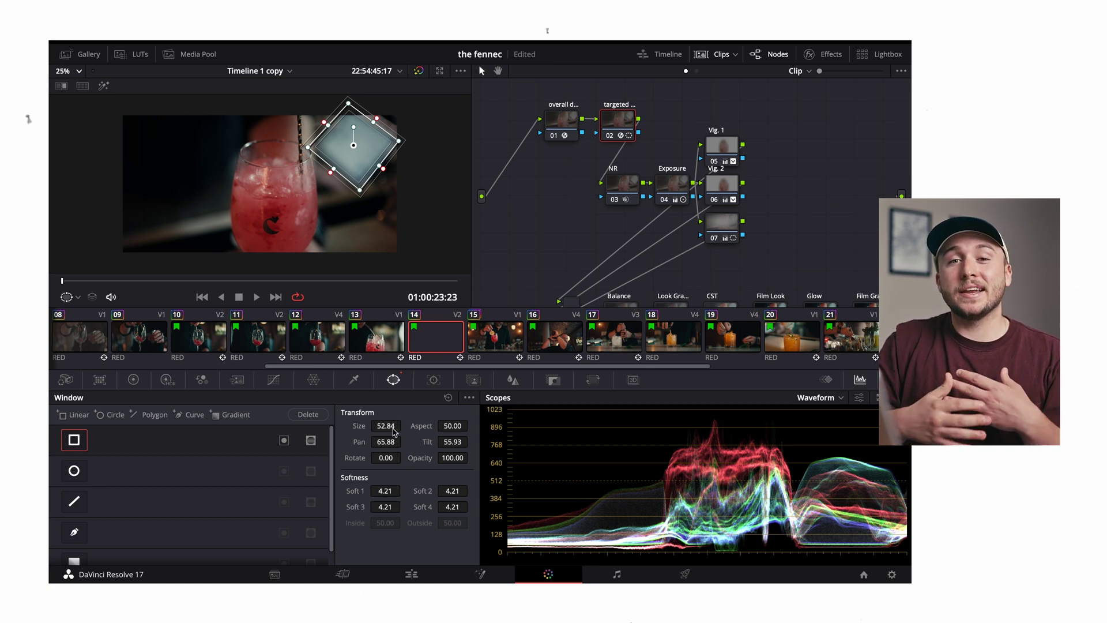
pyautogui.moveTo(386, 426); pyautogui.dragTo(394, 431)
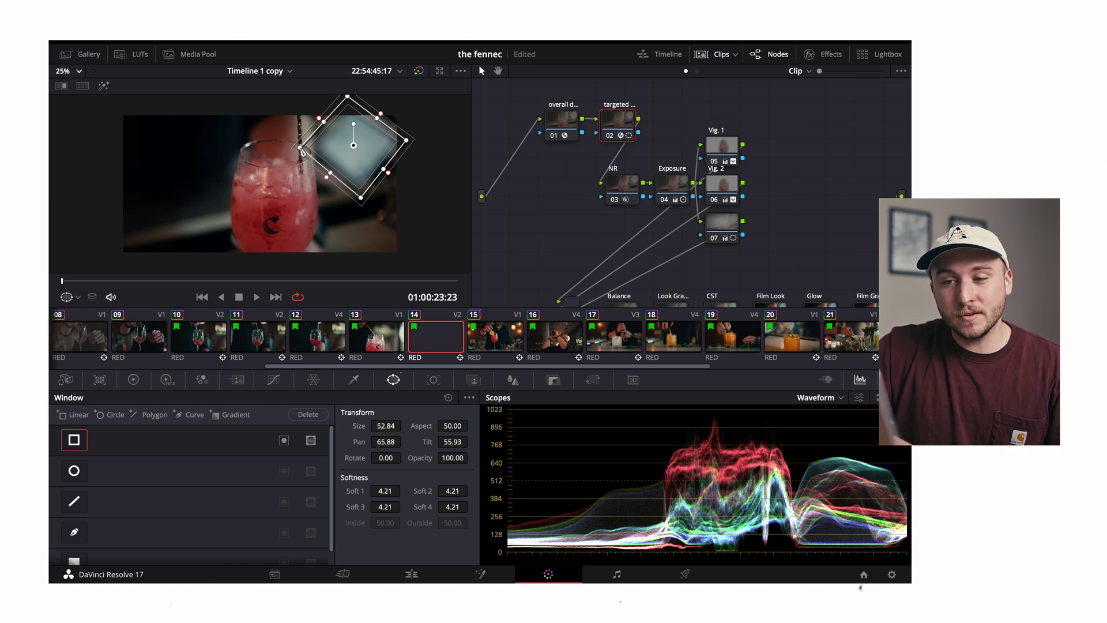
pyautogui.moveTo(301, 151); pyautogui.dragTo(308, 148)
pyautogui.click(433, 379)
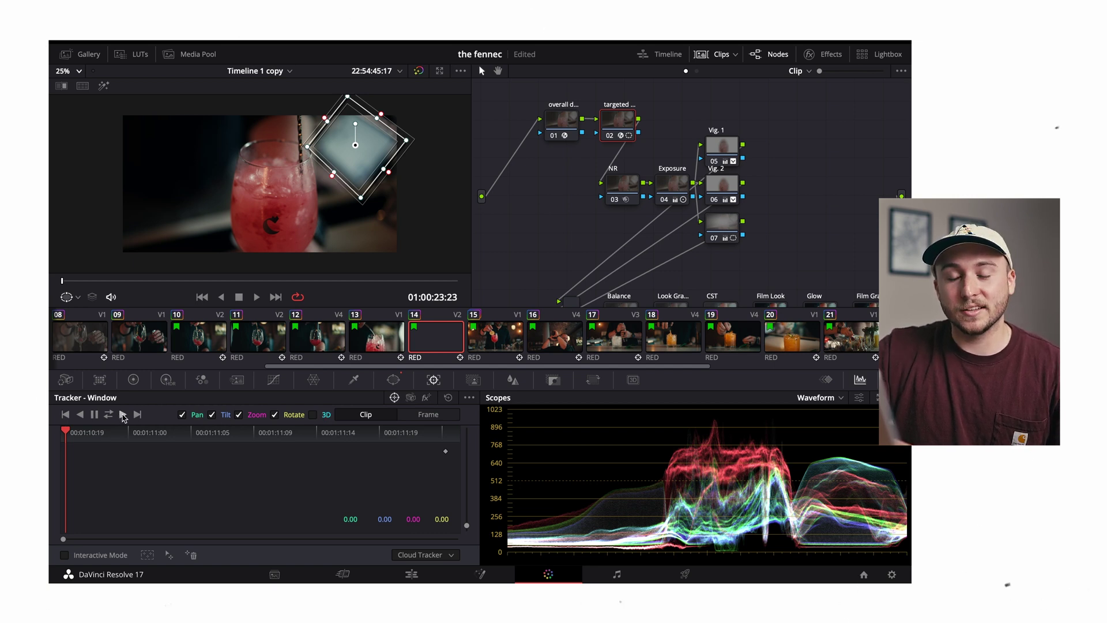
# Bypass grades to view the original, then track the targeted window forward through the clip.
pyautogui.hotkey('shift', 'd')
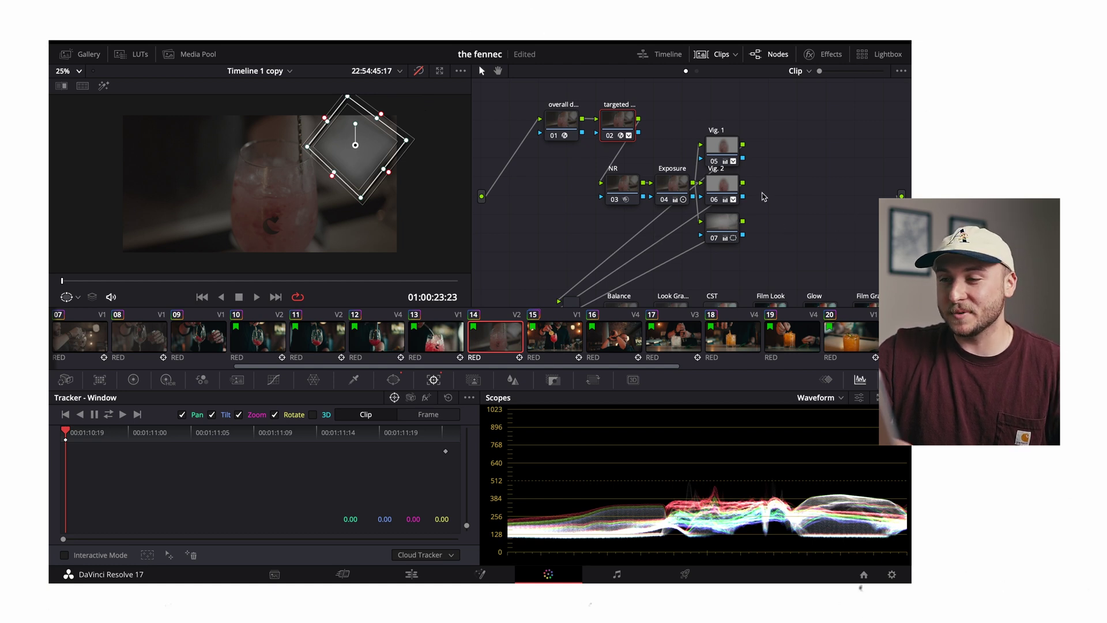
pyautogui.click(121, 415)
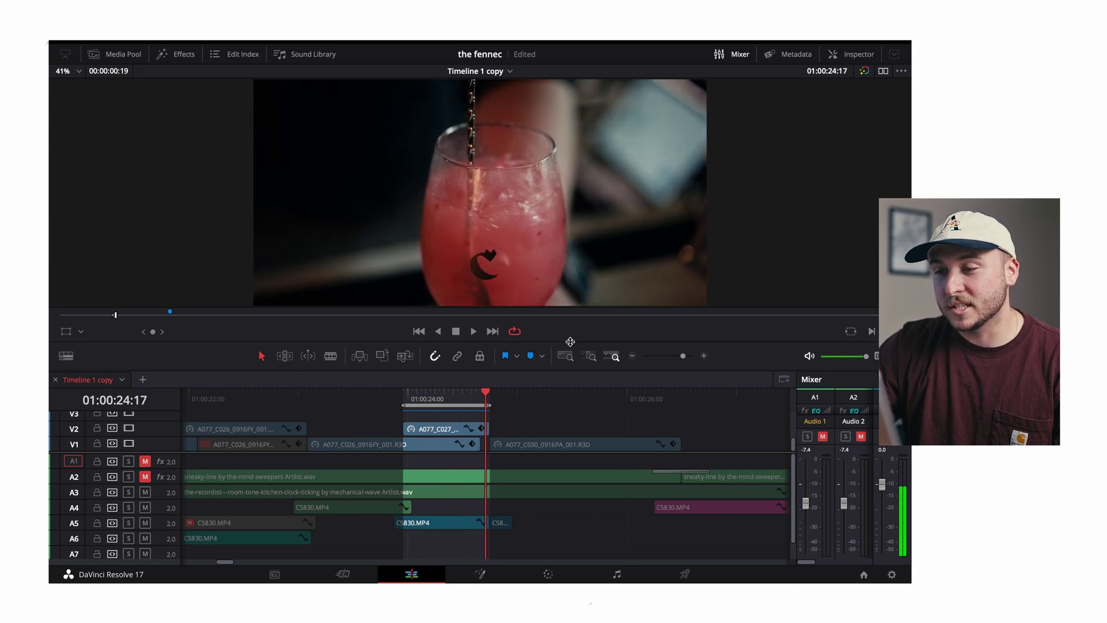
# Trim the V2 clip's start point one frame earlier with the comma key.
pyautogui.hotkey('shift', '6')
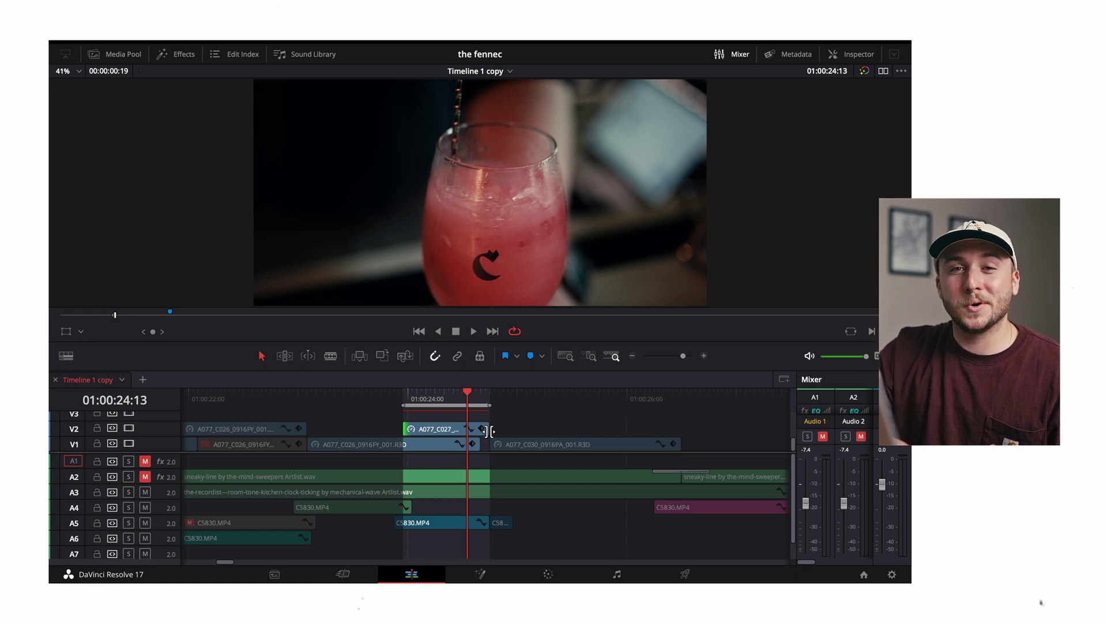
pyautogui.click(491, 428)
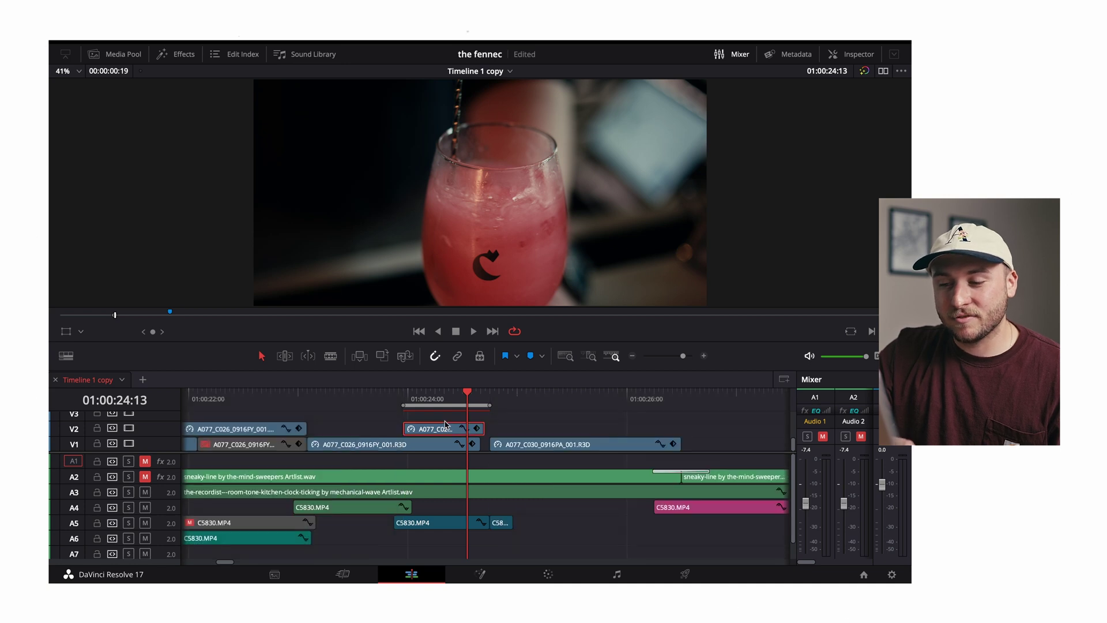
pyautogui.click(406, 429)
pyautogui.press(',')
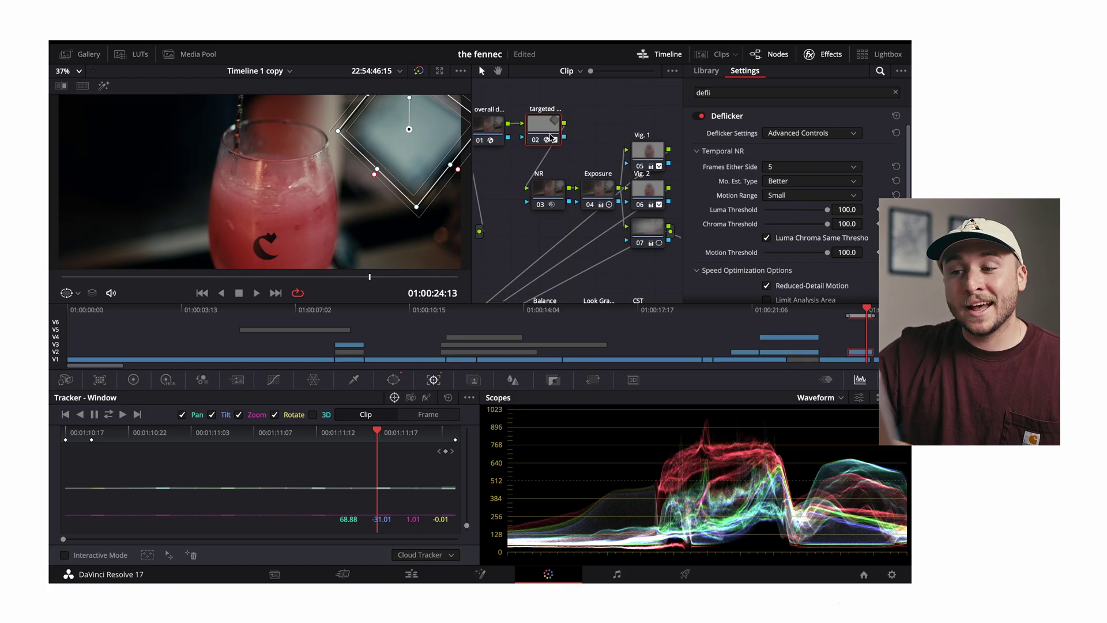
# Add node 03 after the targeted node and paste node 02's grade into it.
pyautogui.hotkey('alt', 's')
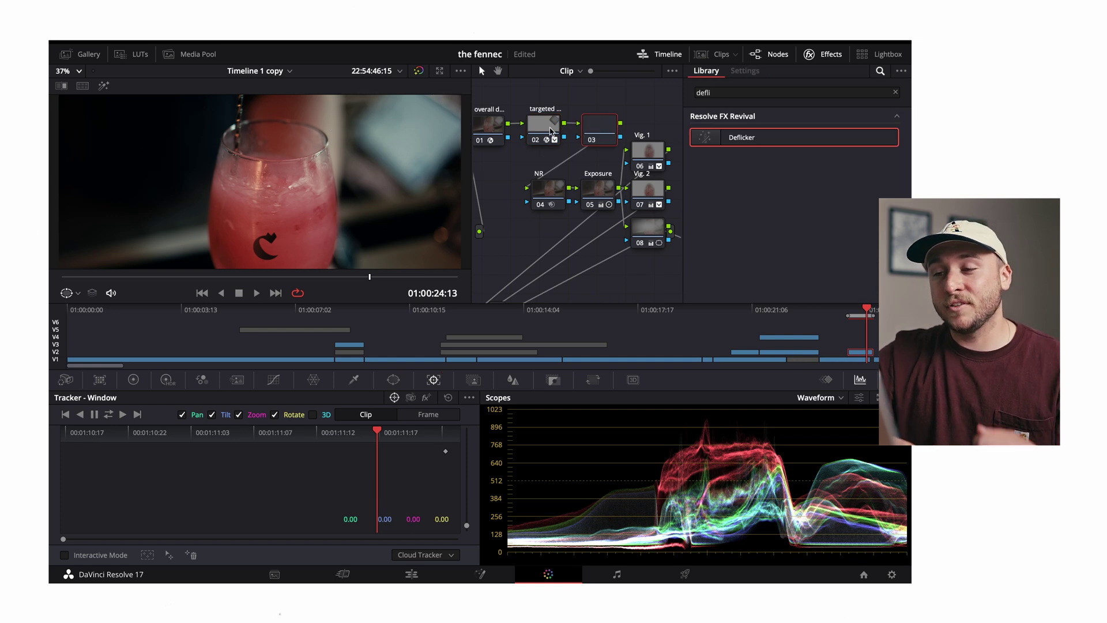
pyautogui.click(550, 132)
pyautogui.click(593, 129)
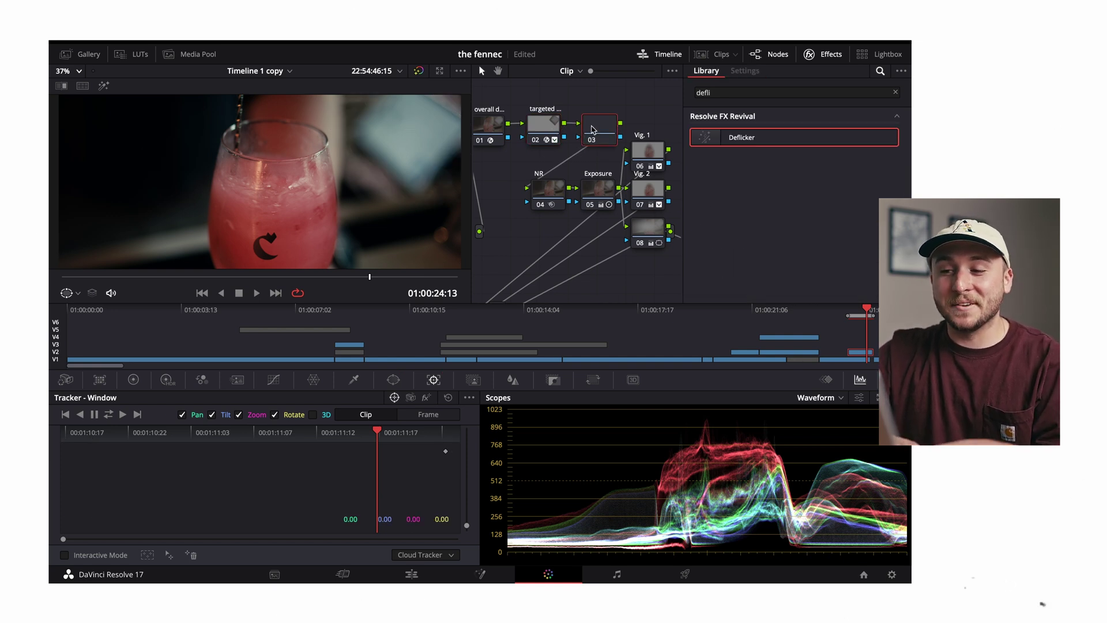
pyautogui.hotkey('ctrl', 'v')
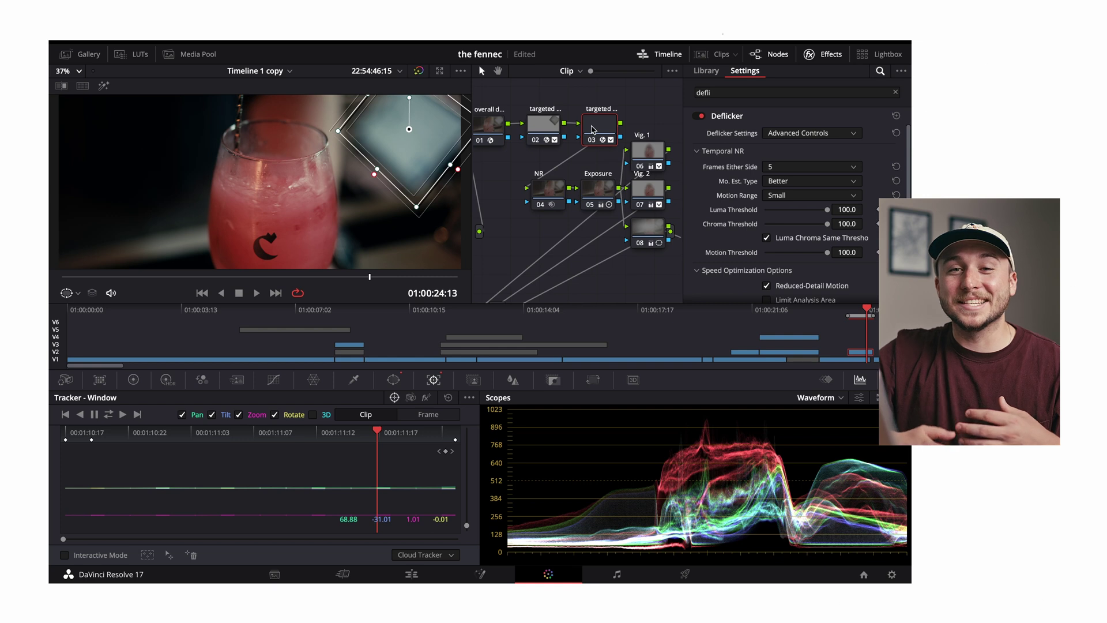